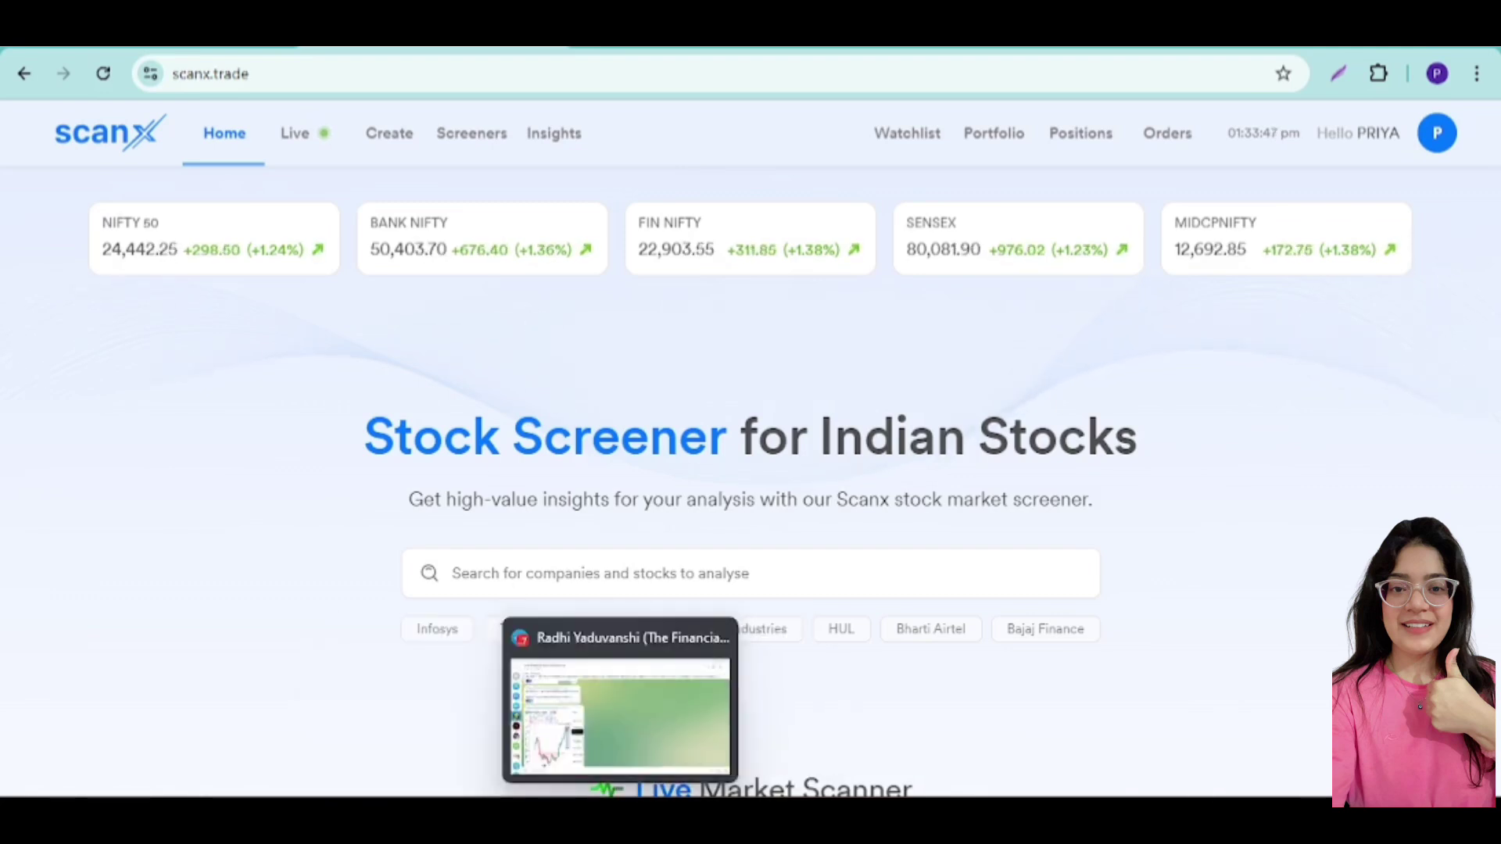
Step: View the Telegram trading channel, then return to the ScanX Live Market Scanner
click(619, 822)
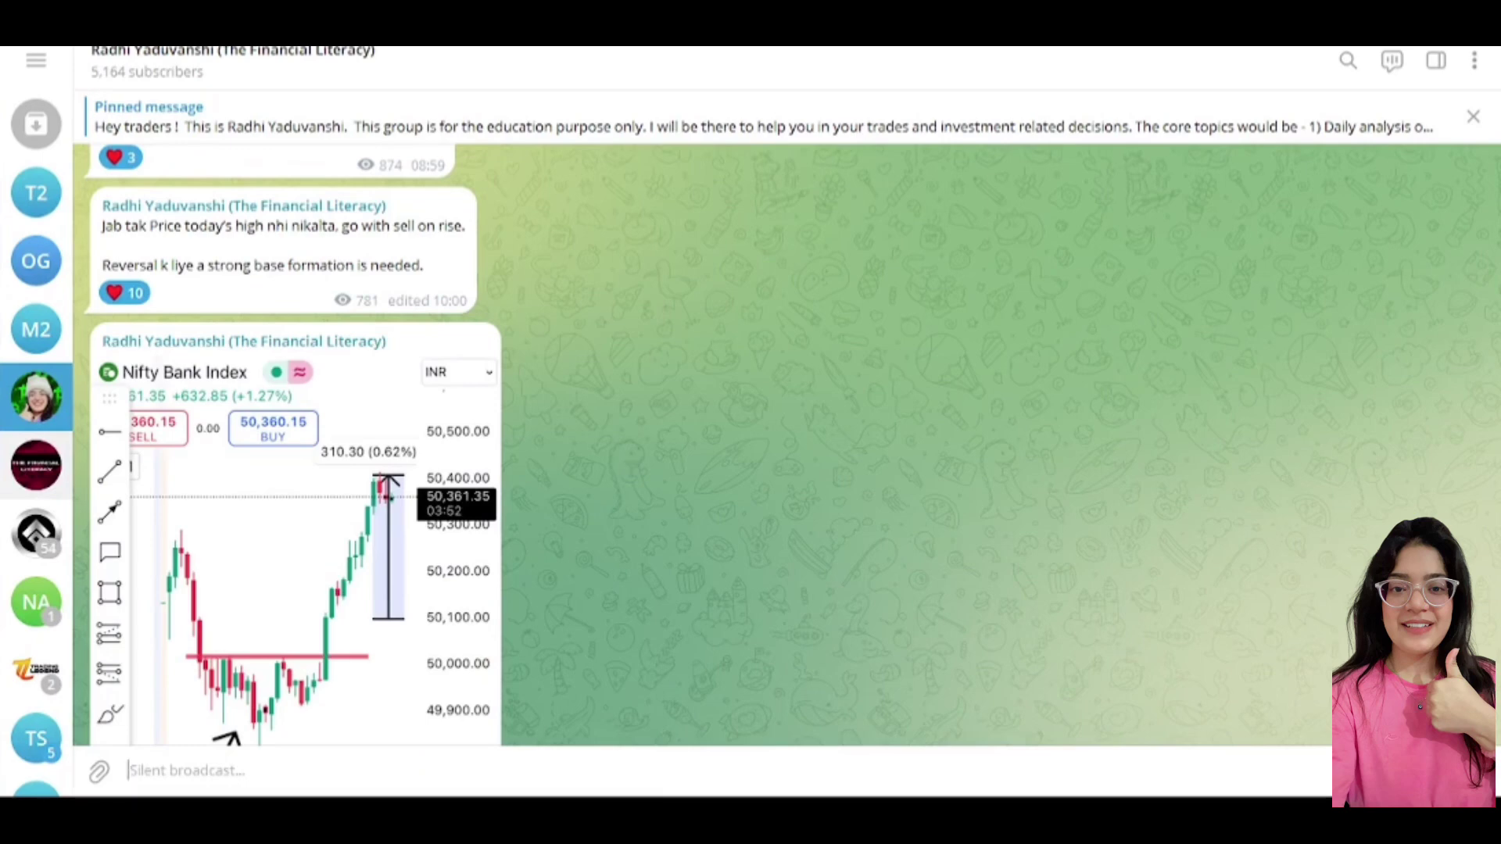
key(alt+Tab)
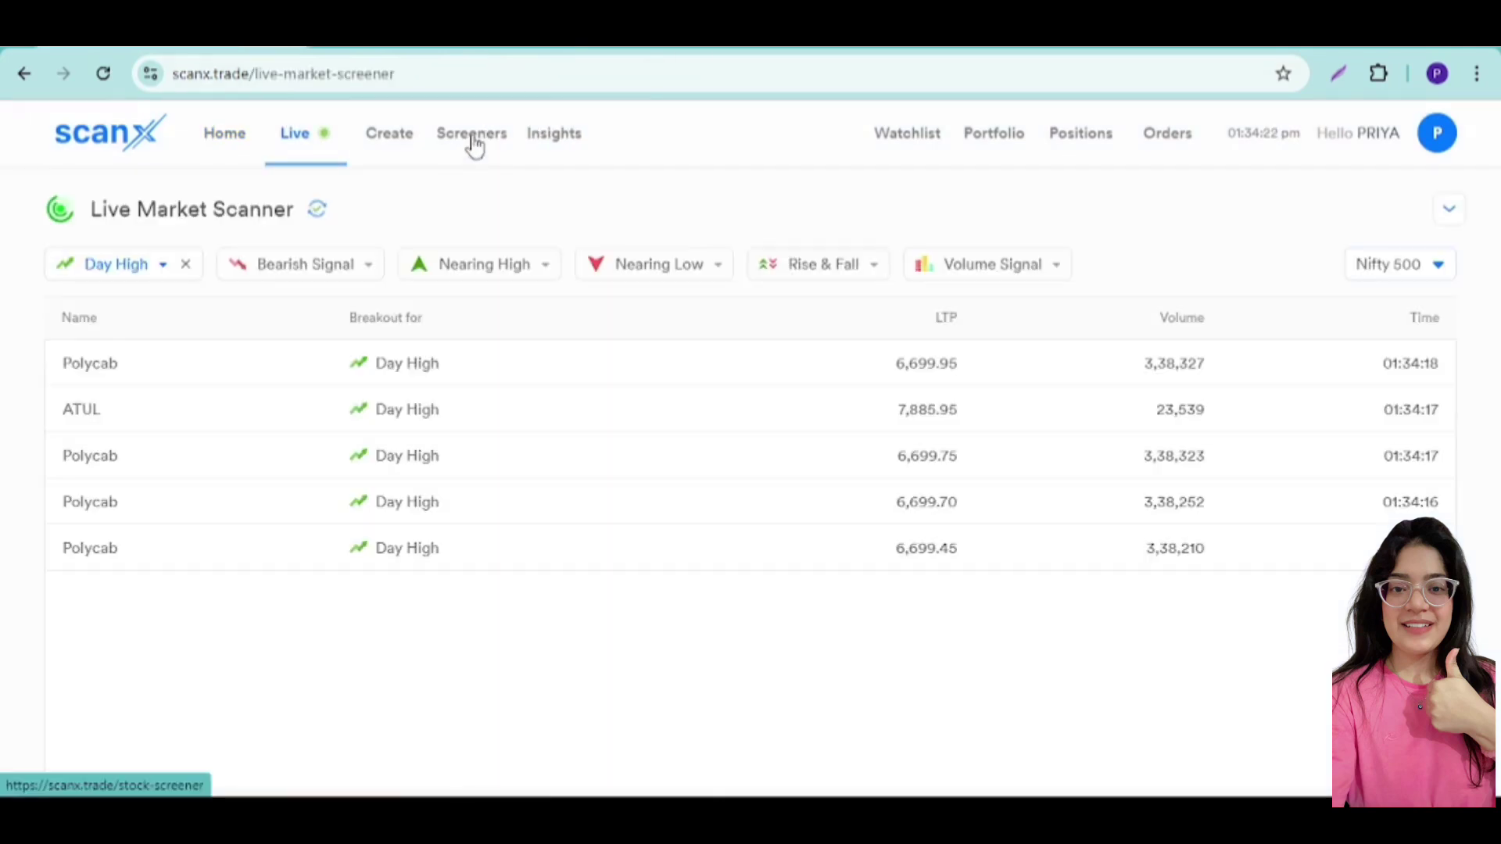
Step: Go to the Screeners page listing the fundamental screeners
click(472, 142)
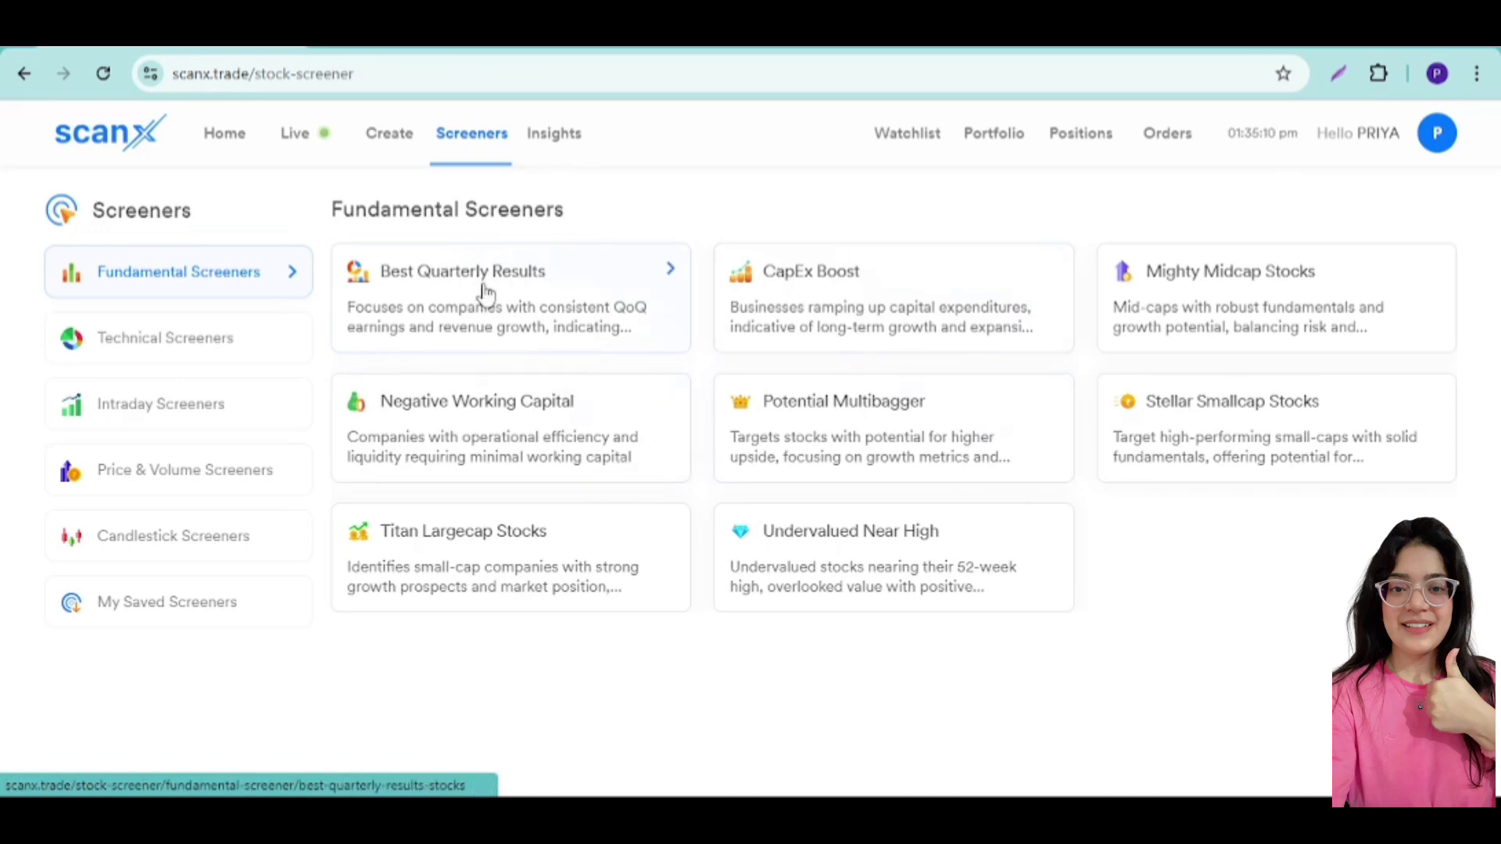
Step: Load the Best Quarterly Results screener with its 54 matching stocks
click(622, 274)
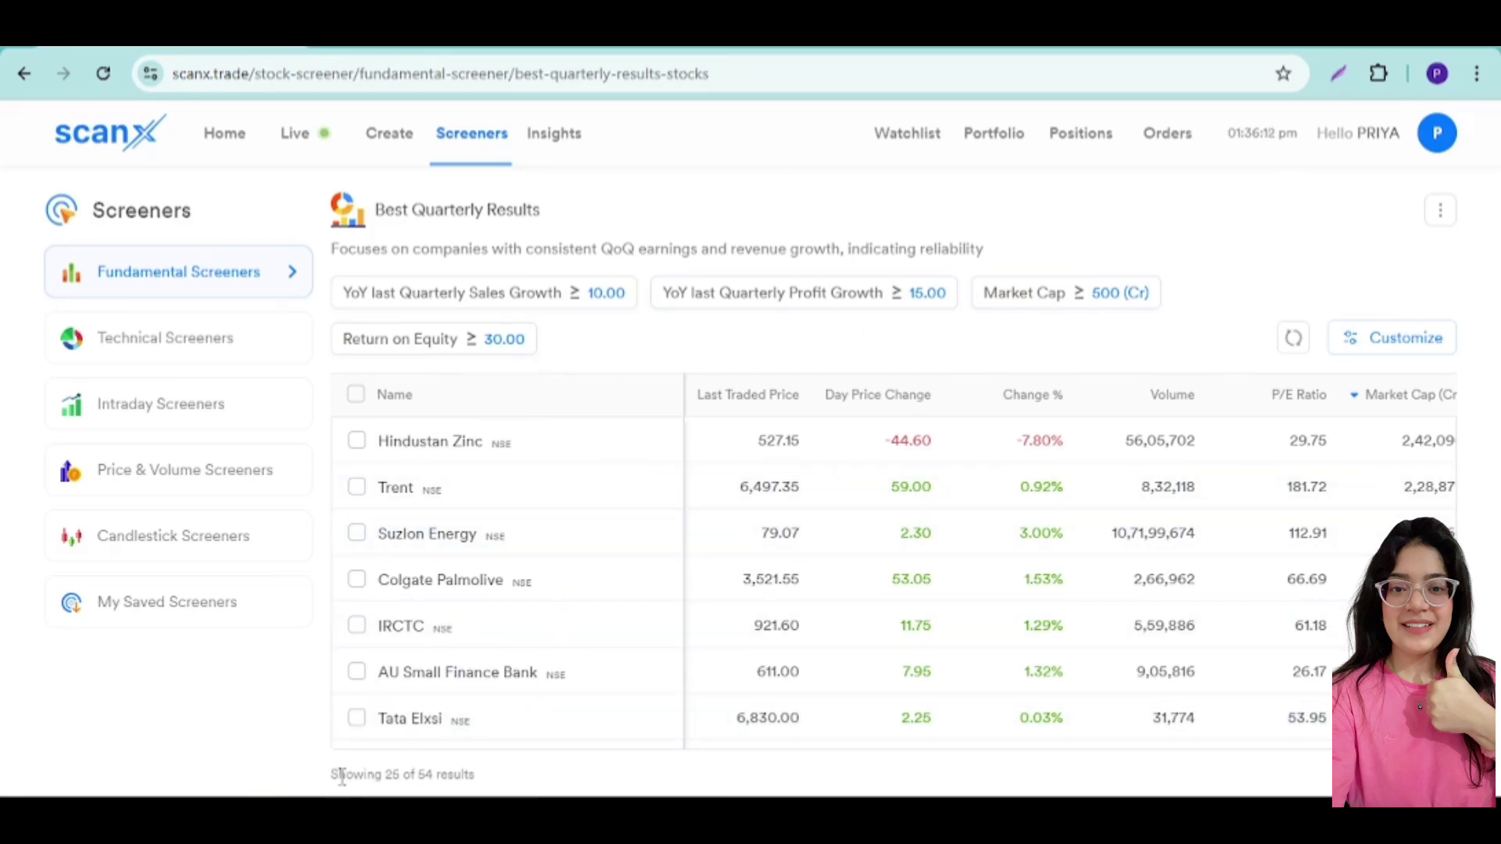
scroll(559, 583, down, 4)
scroll(560, 582, down, 5)
scroll(560, 583, up, 5)
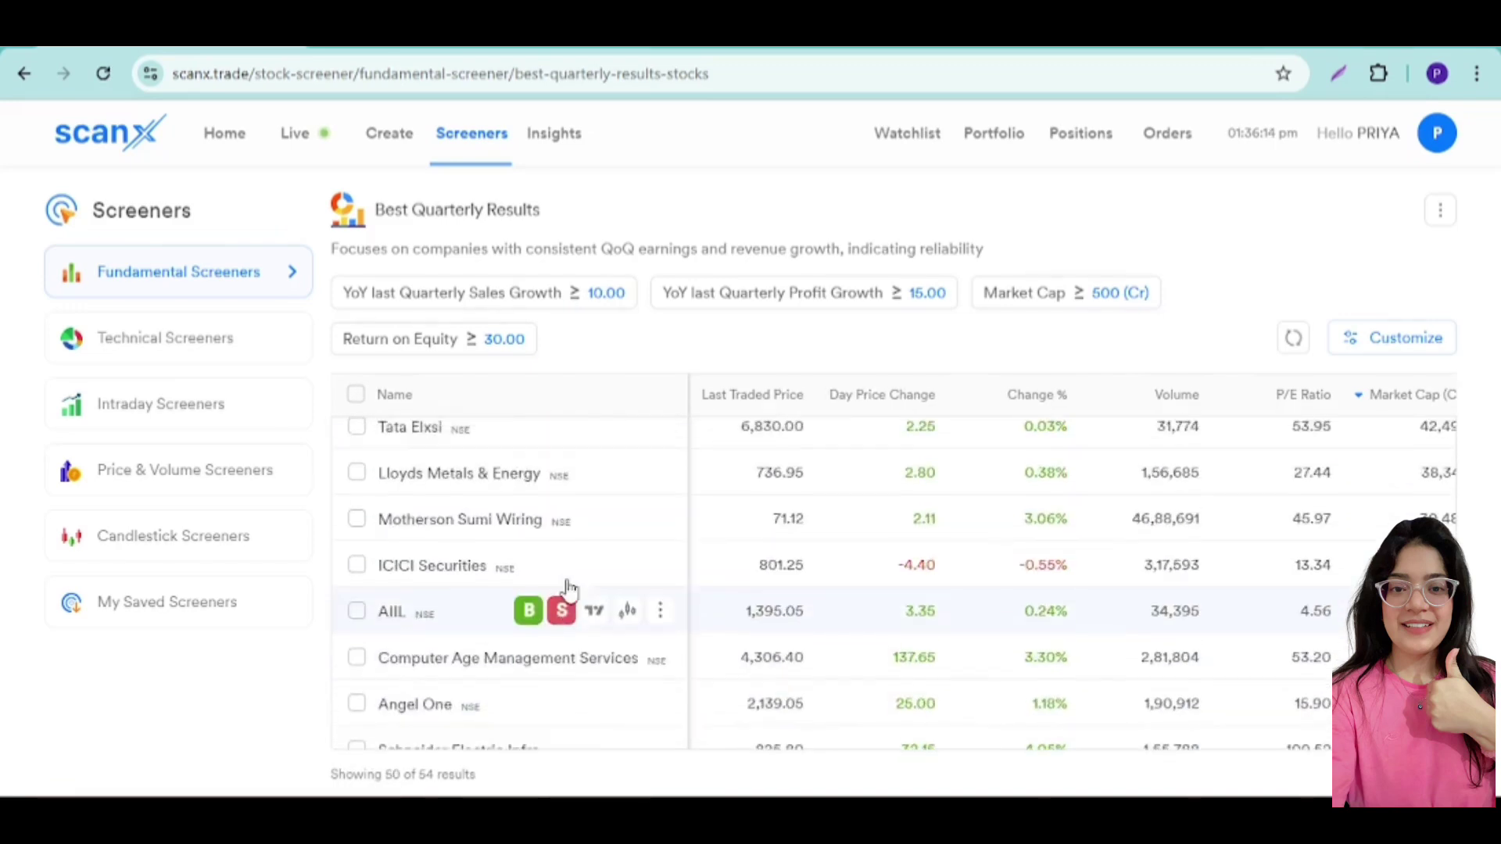
scroll(589, 595, up, 3)
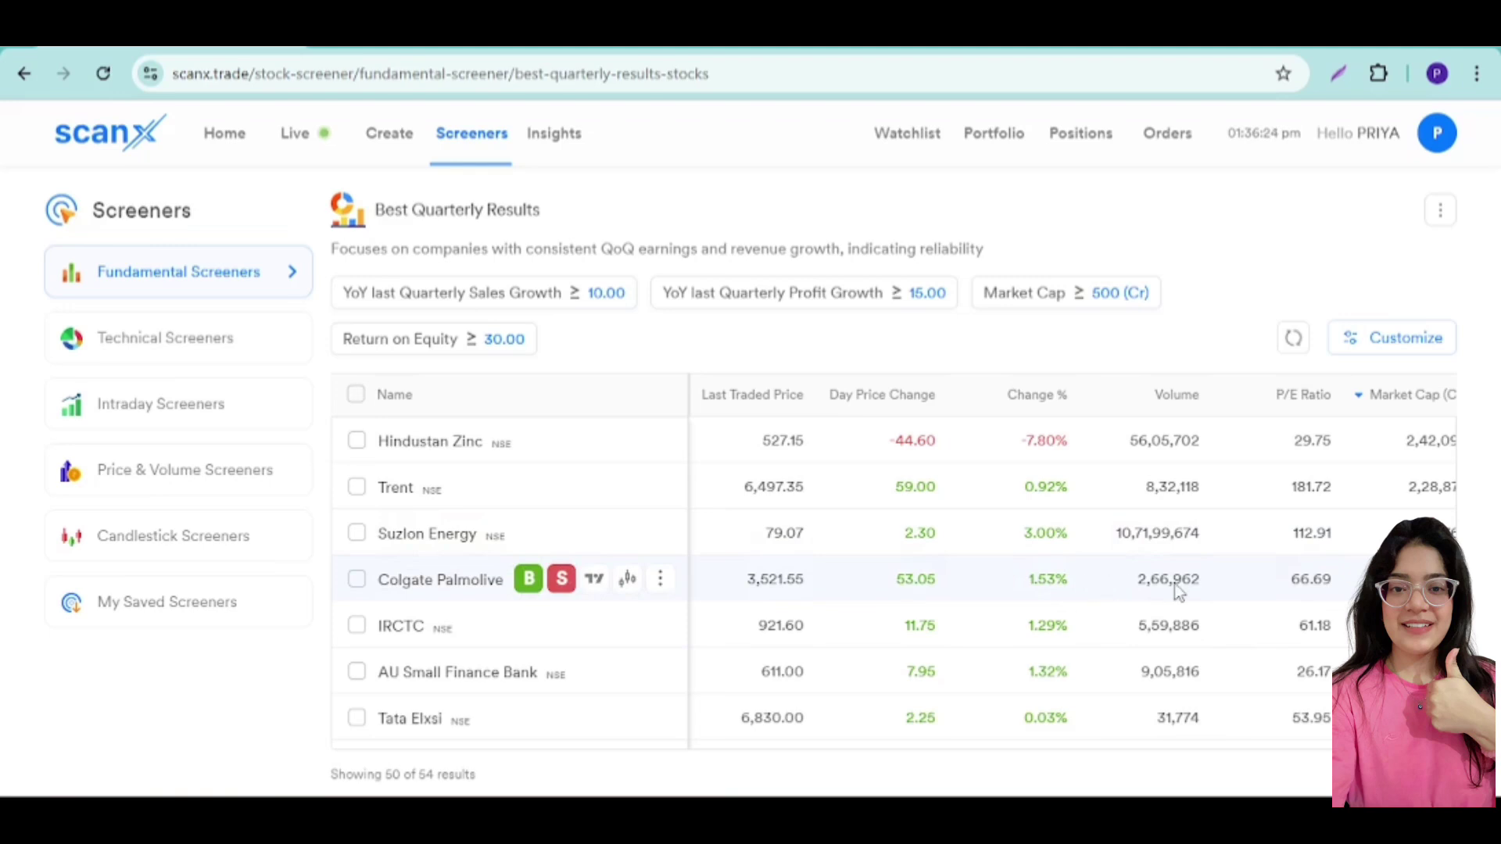
Step: Sort the results by Volume, highest first, with Suzlon Energy on top
click(1161, 399)
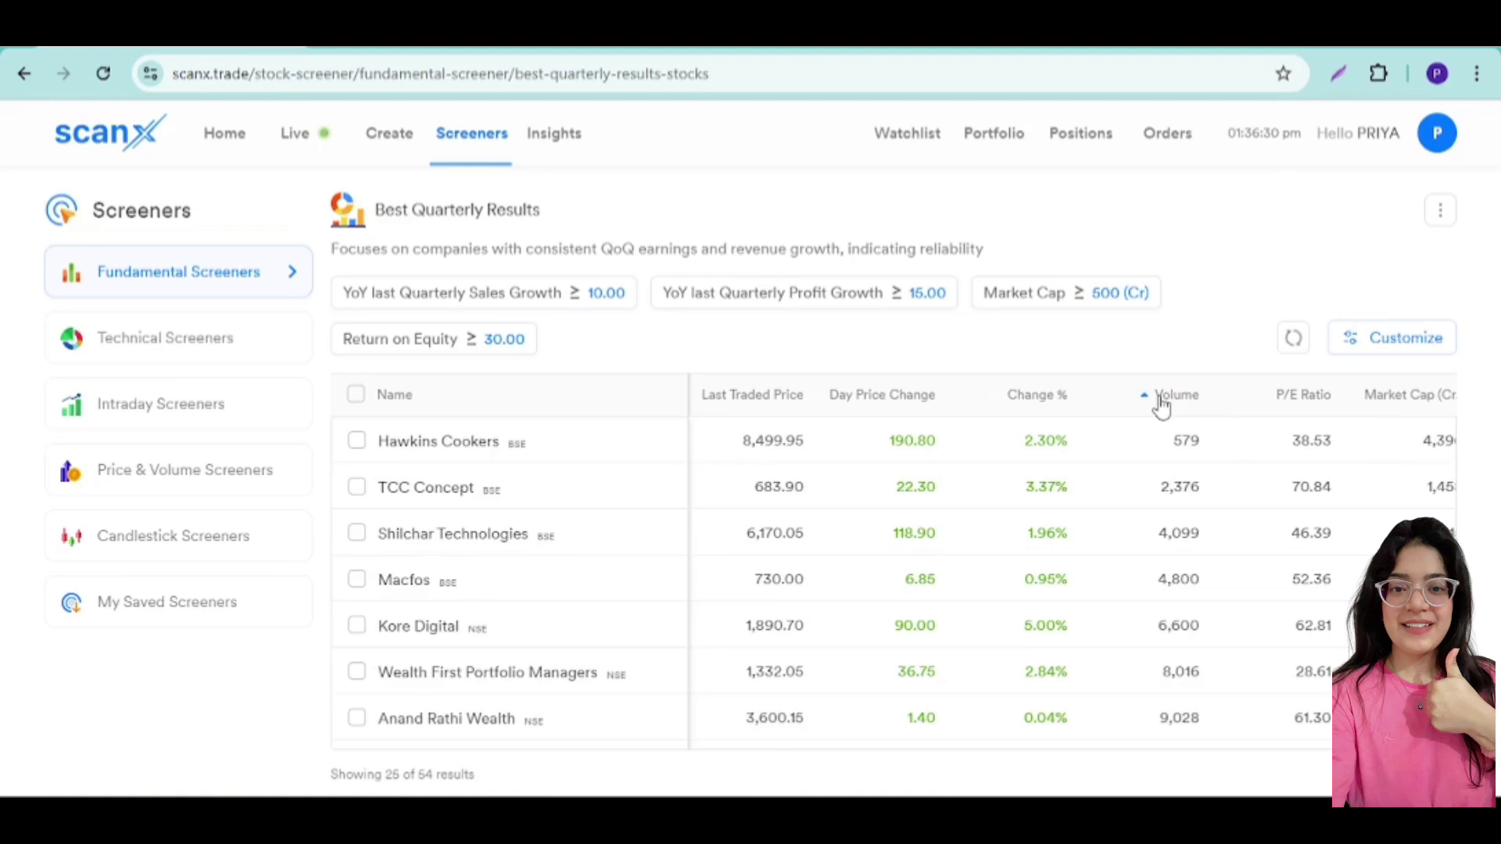
click(1161, 402)
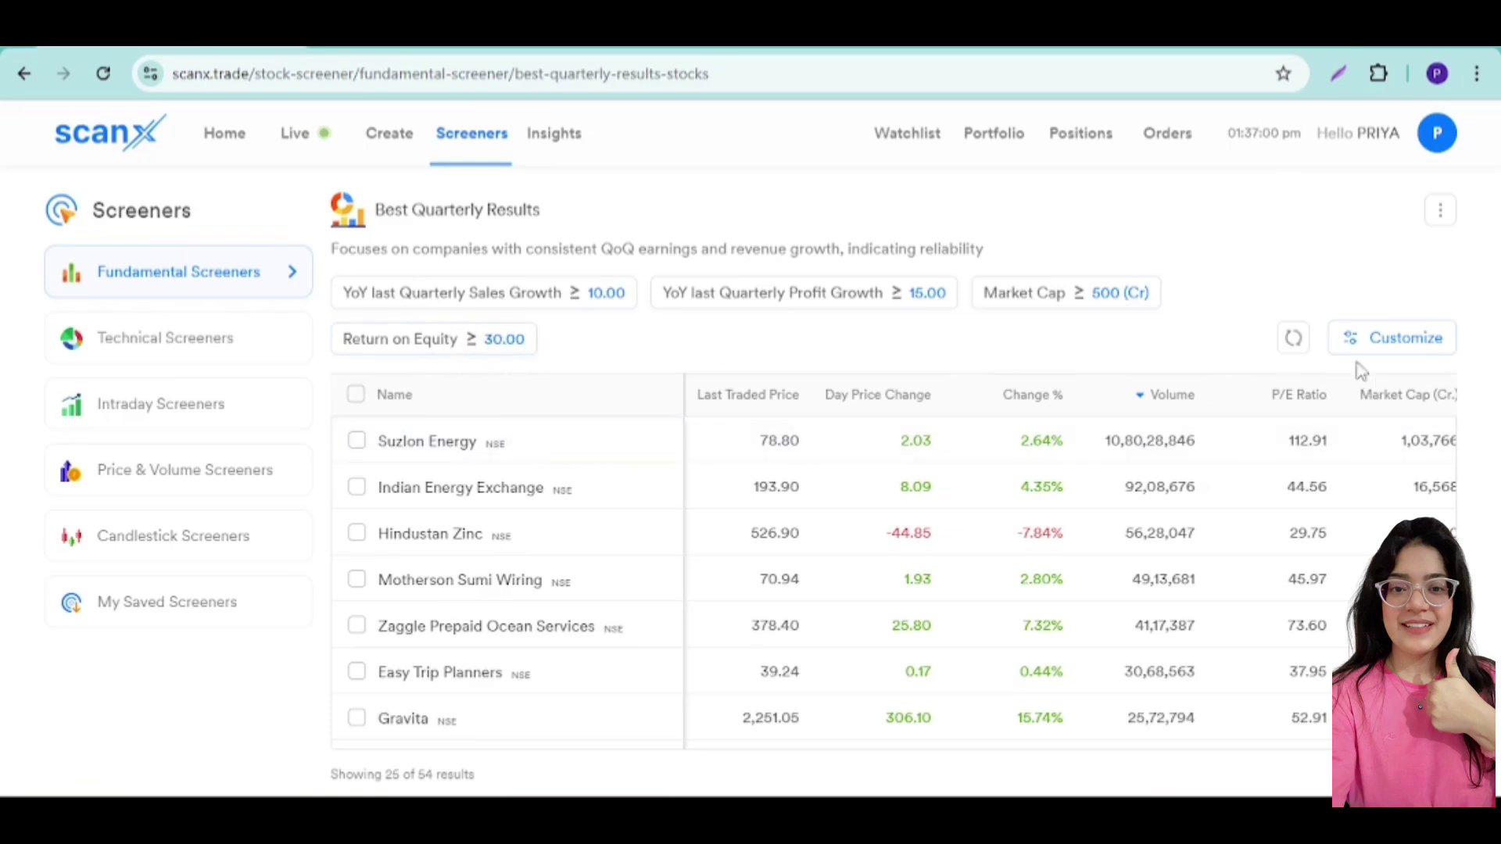
Step: Customize the screener and set the Return on Equity minimum to 35
click(1385, 341)
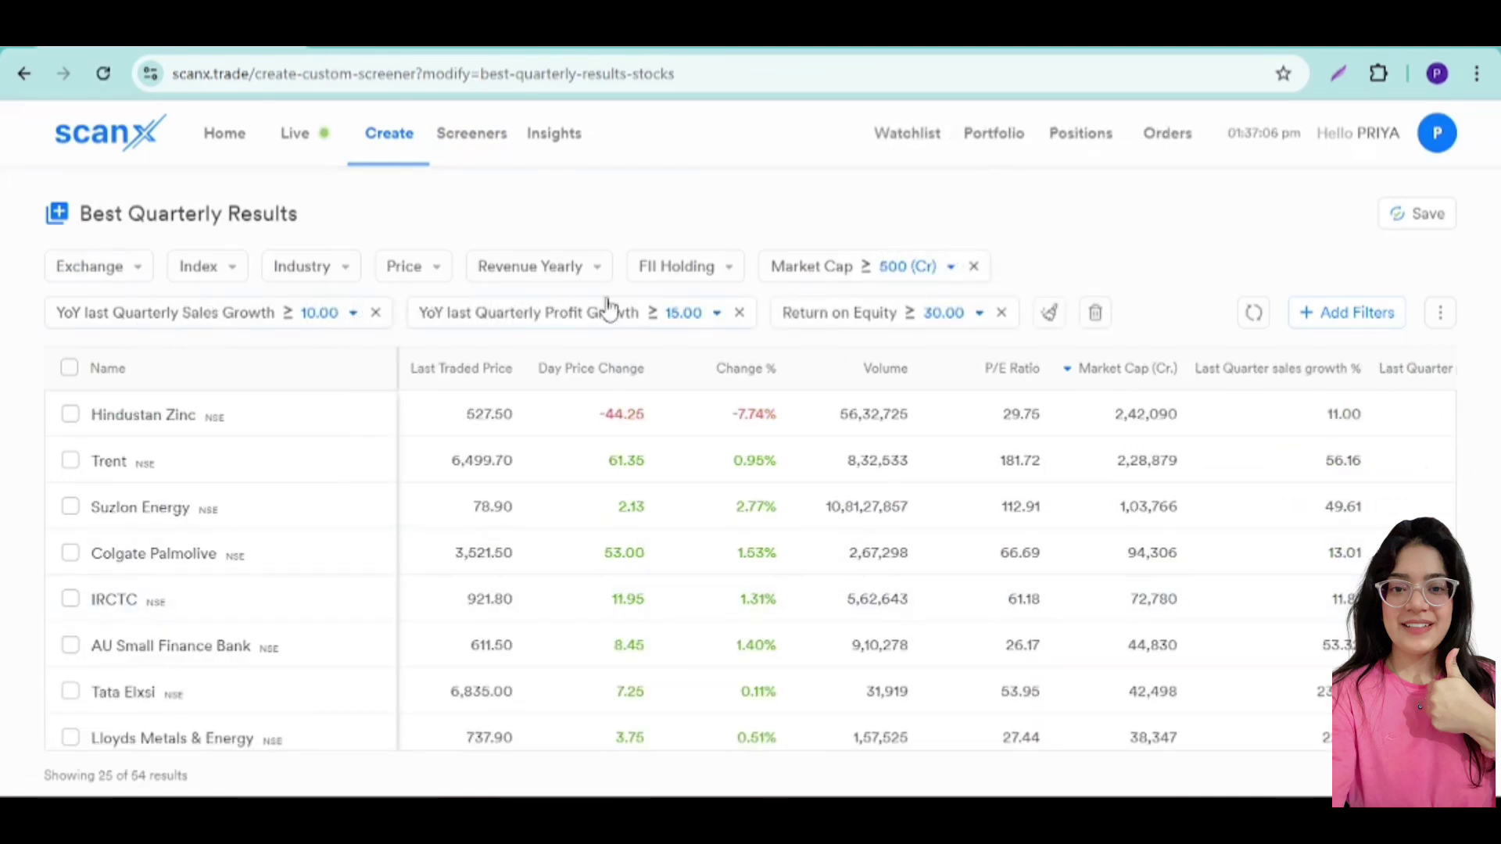
click(961, 316)
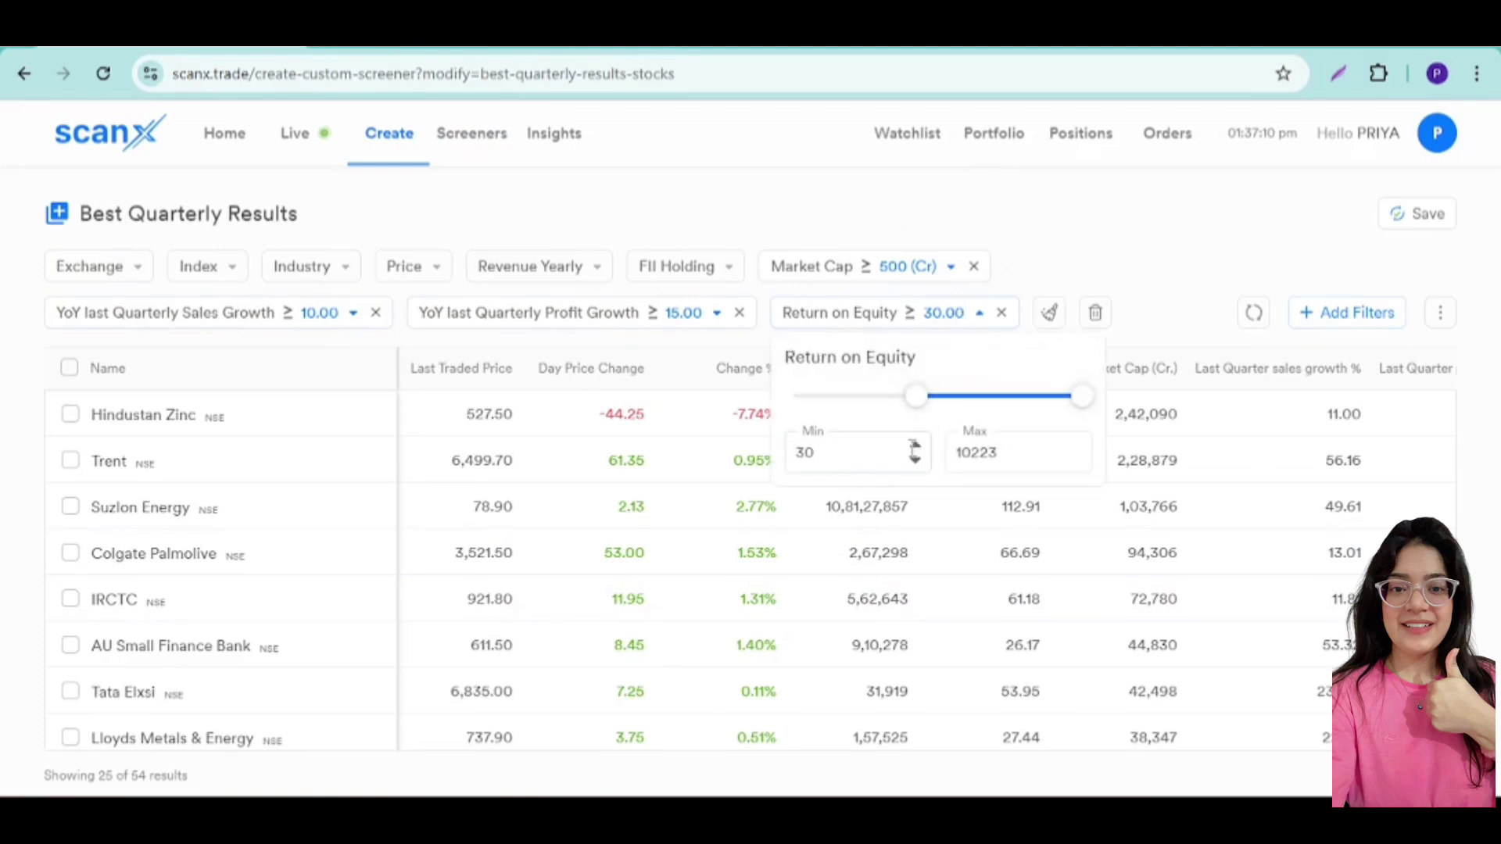
click(915, 446)
key(BackSpace)
key(BackSpace)
key(BackSpace)
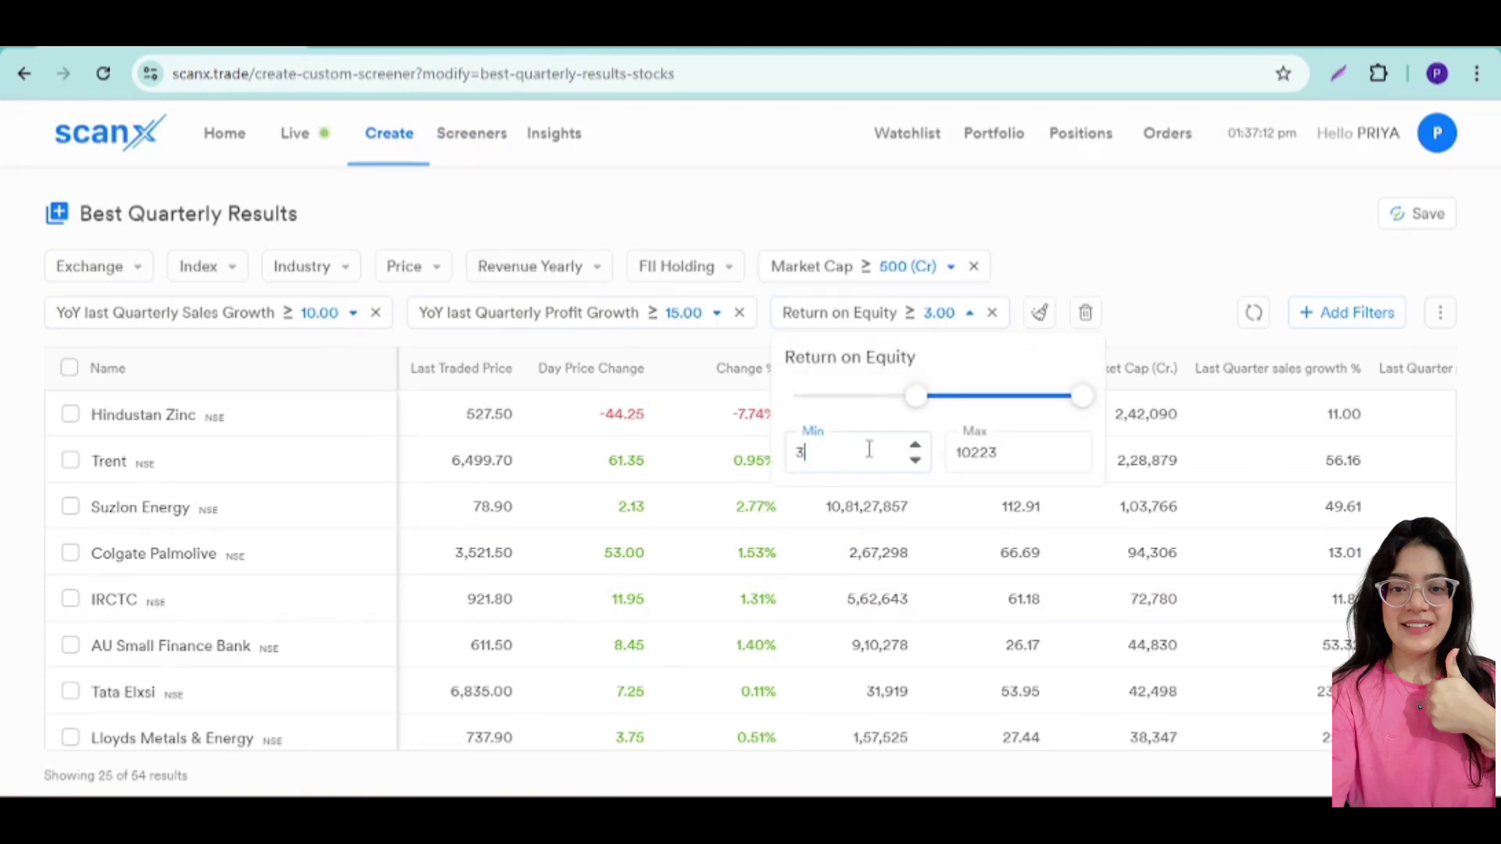
text(5)
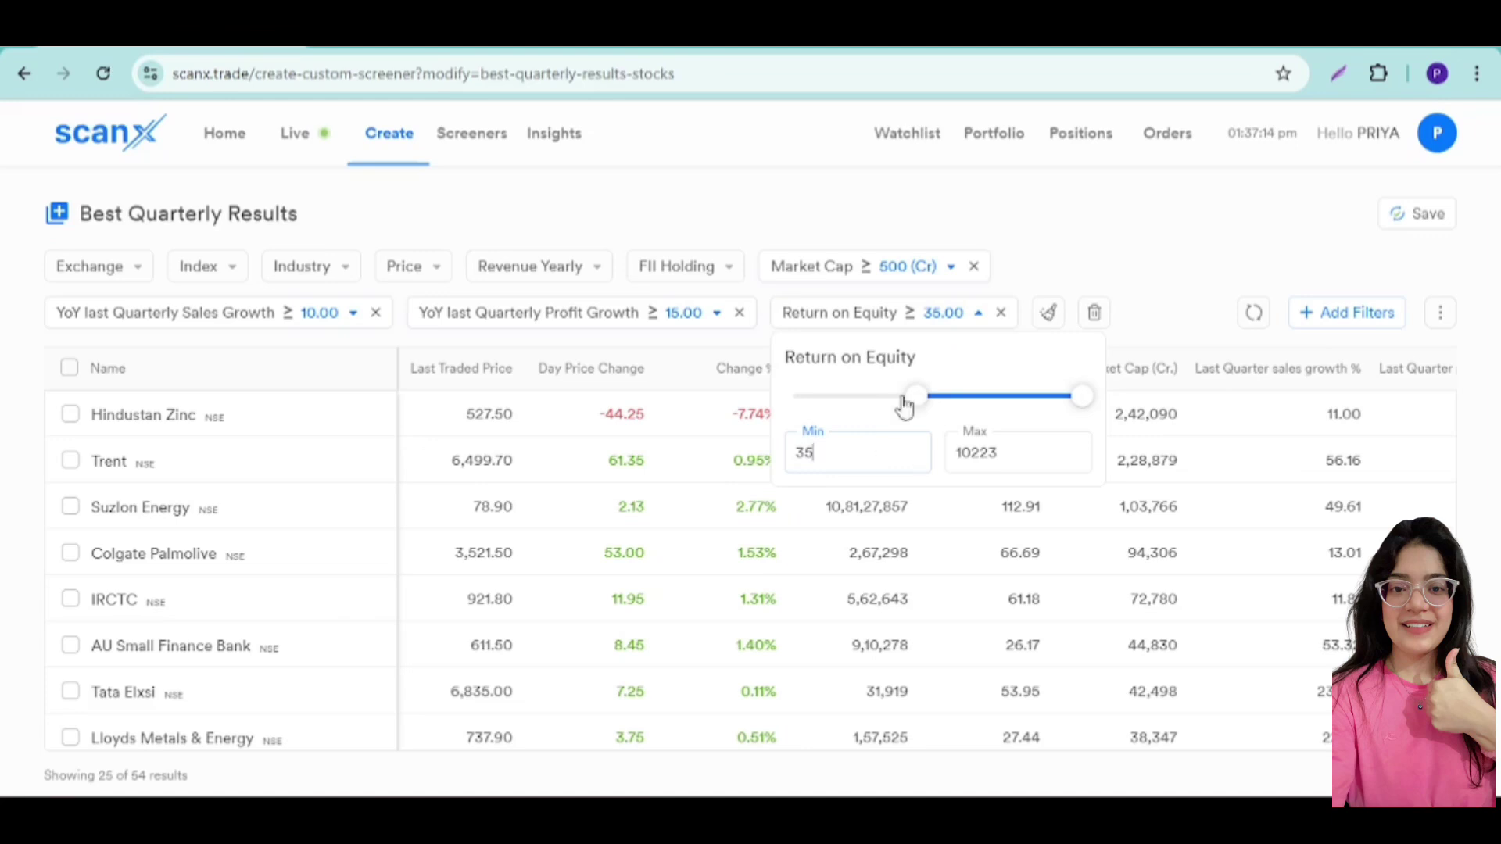
Step: Set the Market Cap minimum to 600 Cr, narrowing the results to 38
click(951, 267)
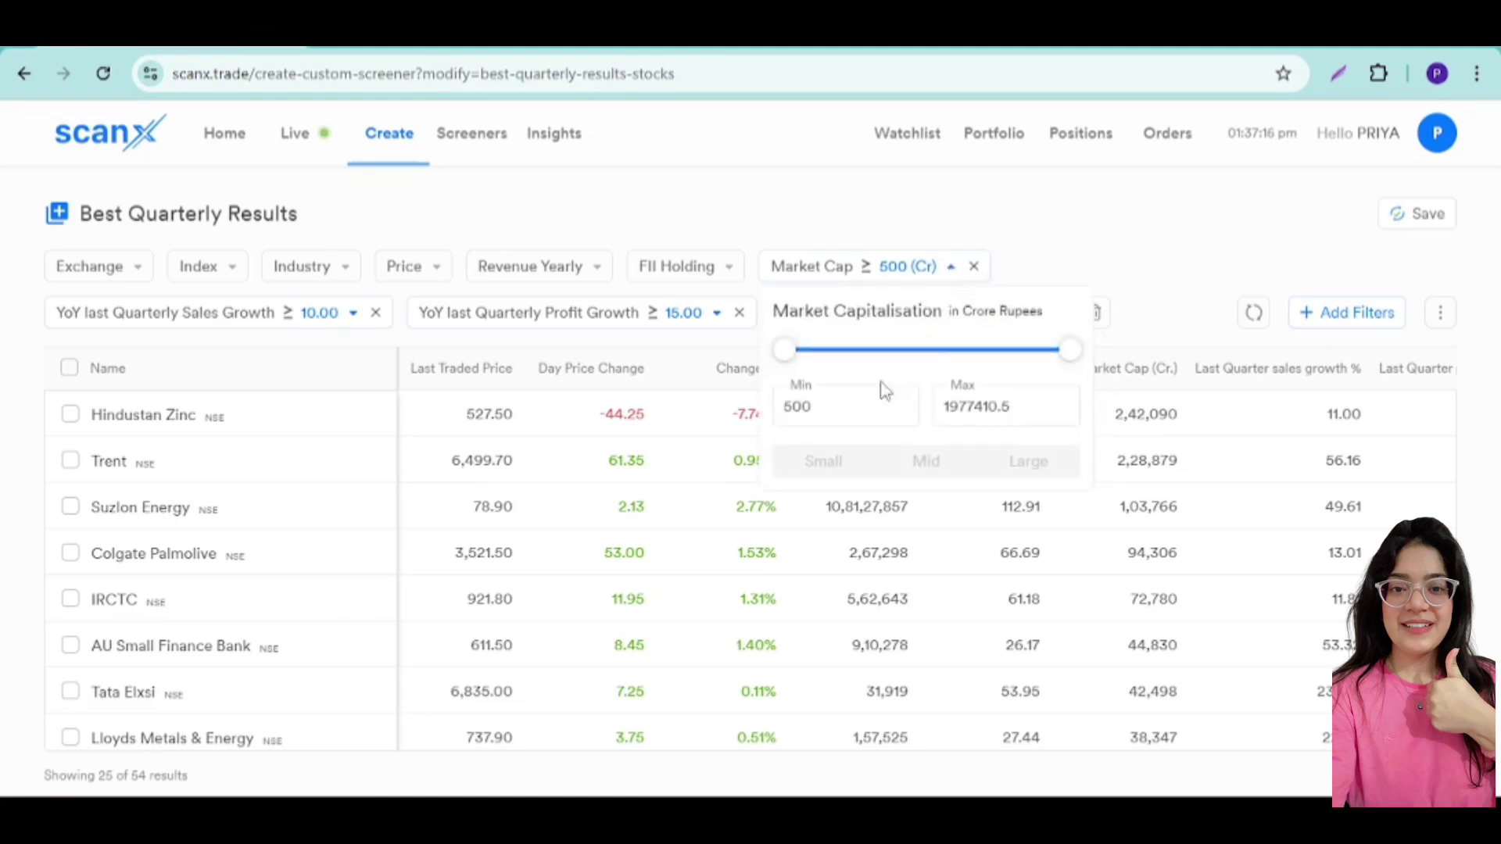
click(861, 404)
key(BackSpace)
key(BackSpace)
key(BackSpace)
text(600)
click(1071, 240)
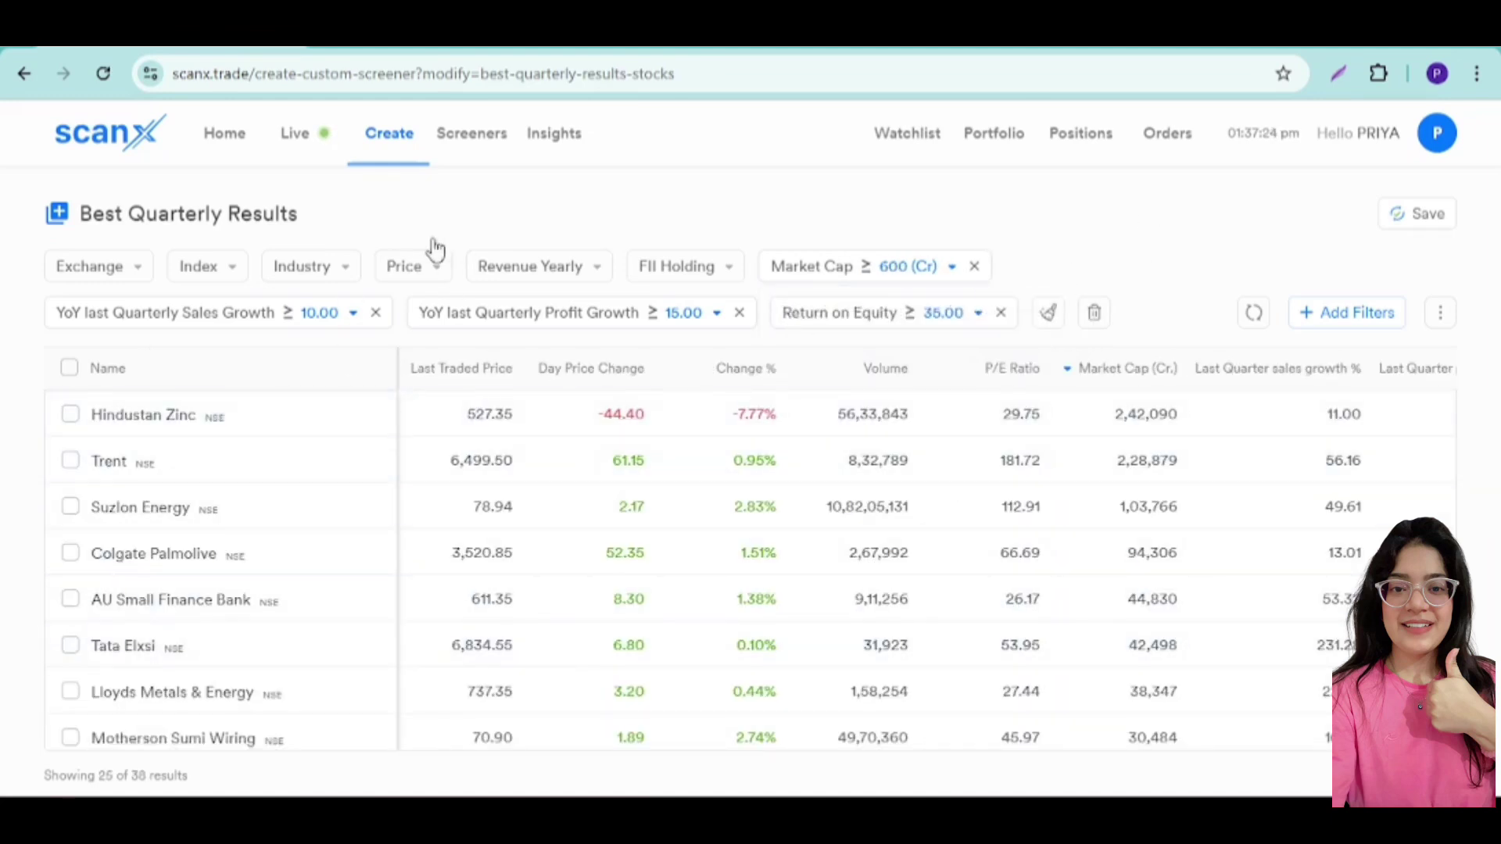
Step: Reopen the default Best Quarterly Results screener via Screeners, briefly visiting the Create page
click(467, 141)
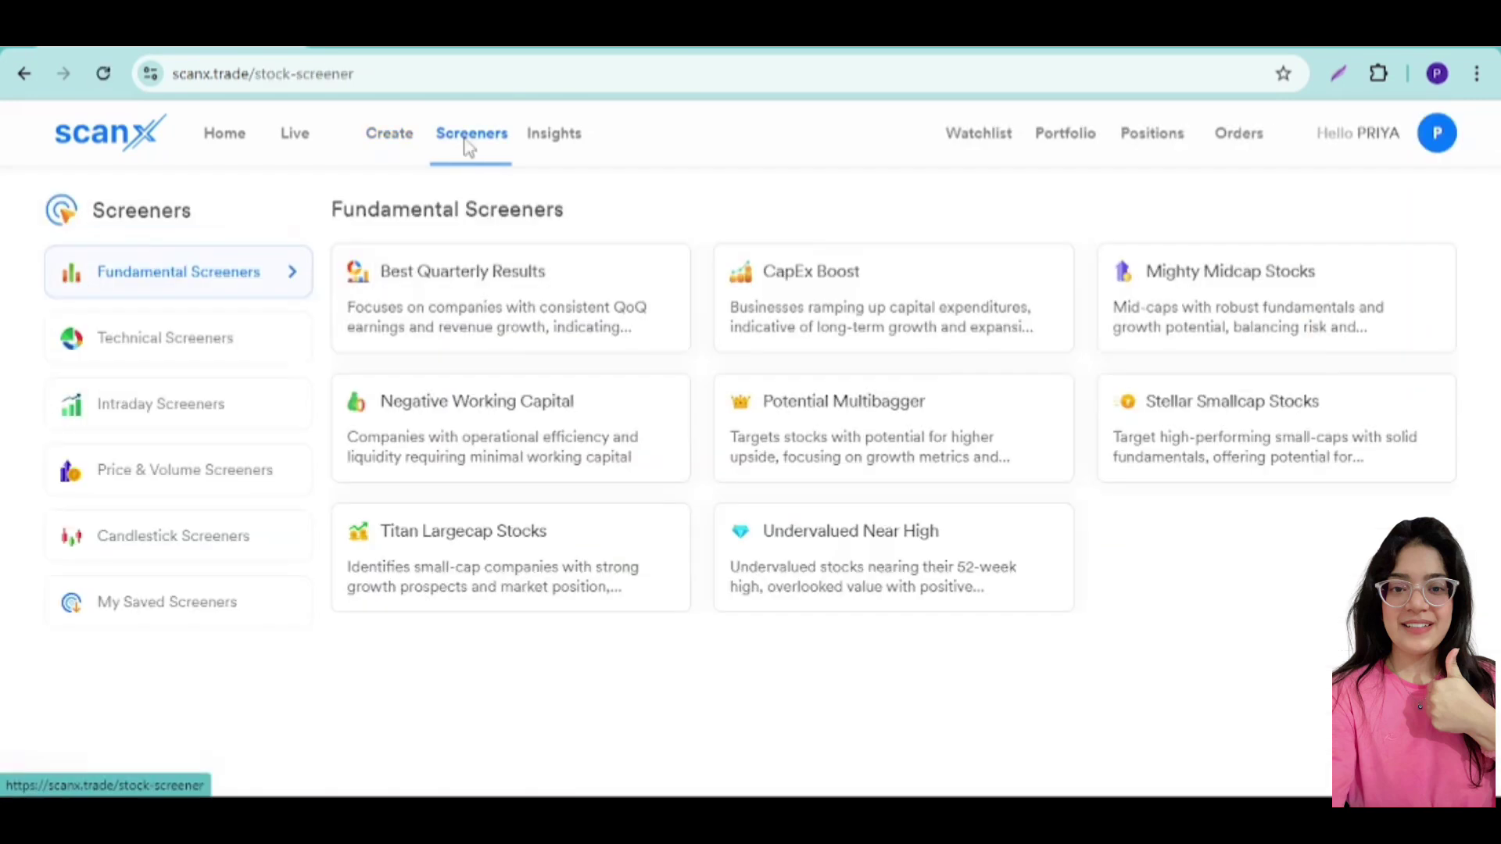
click(525, 277)
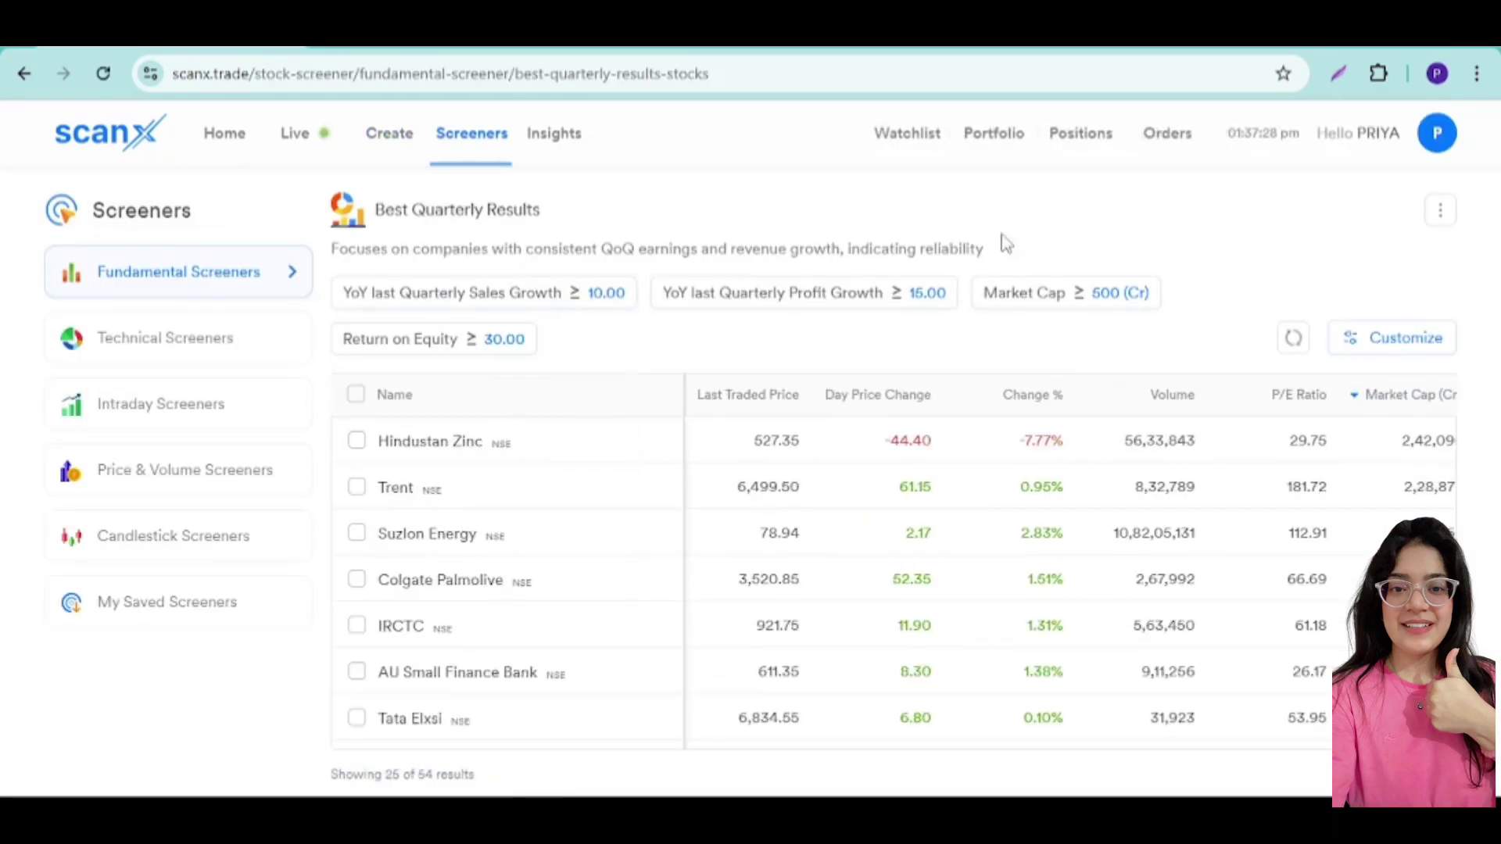
scroll(1055, 528, down, 1)
scroll(1055, 528, down, 1)
scroll(1020, 510, up, 2)
scroll(620, 573, down, 5)
scroll(620, 571, up, 5)
click(389, 134)
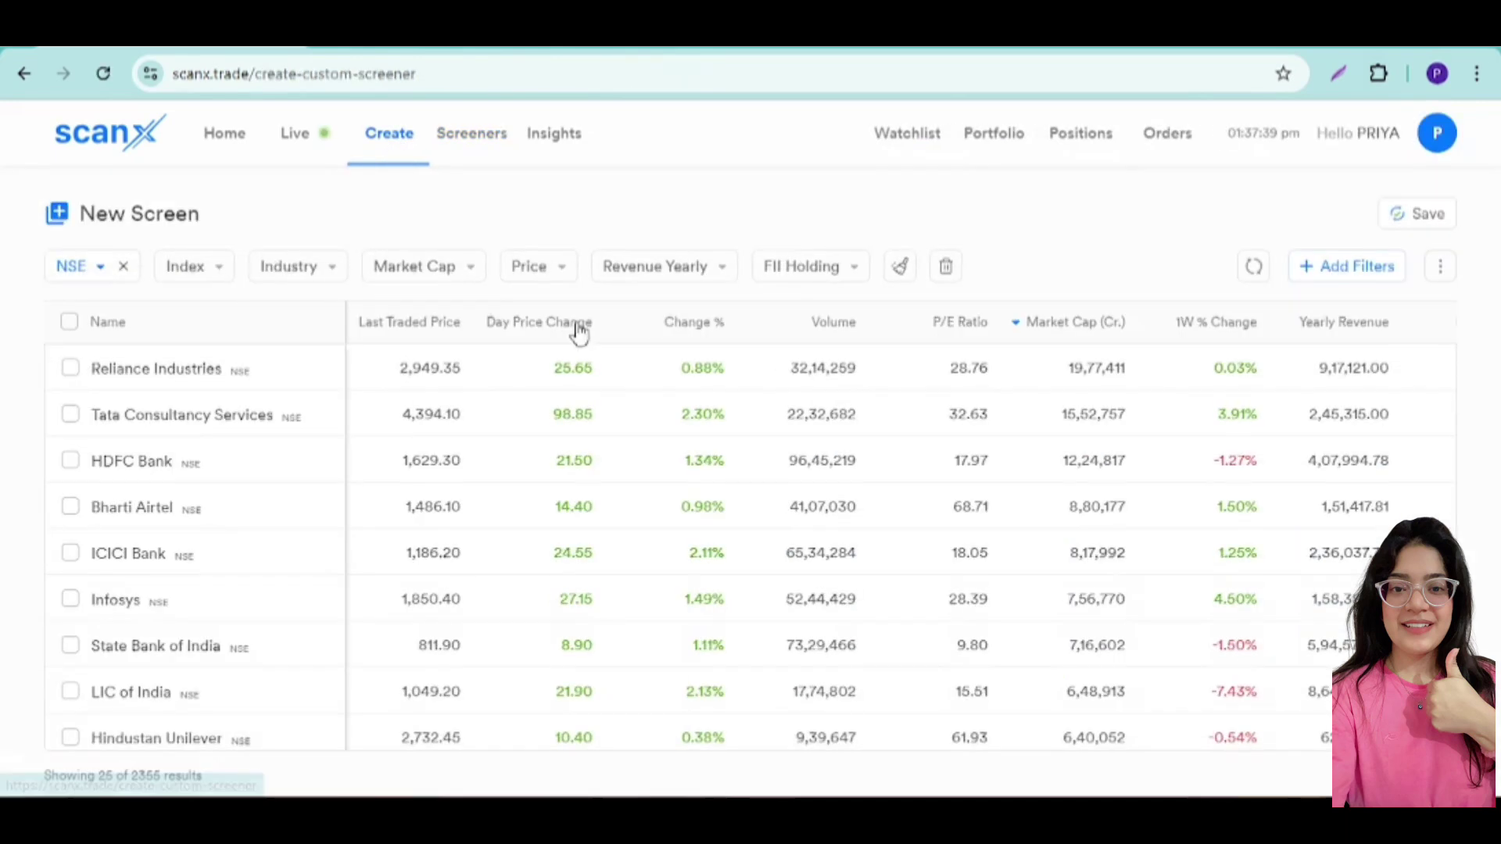
click(467, 134)
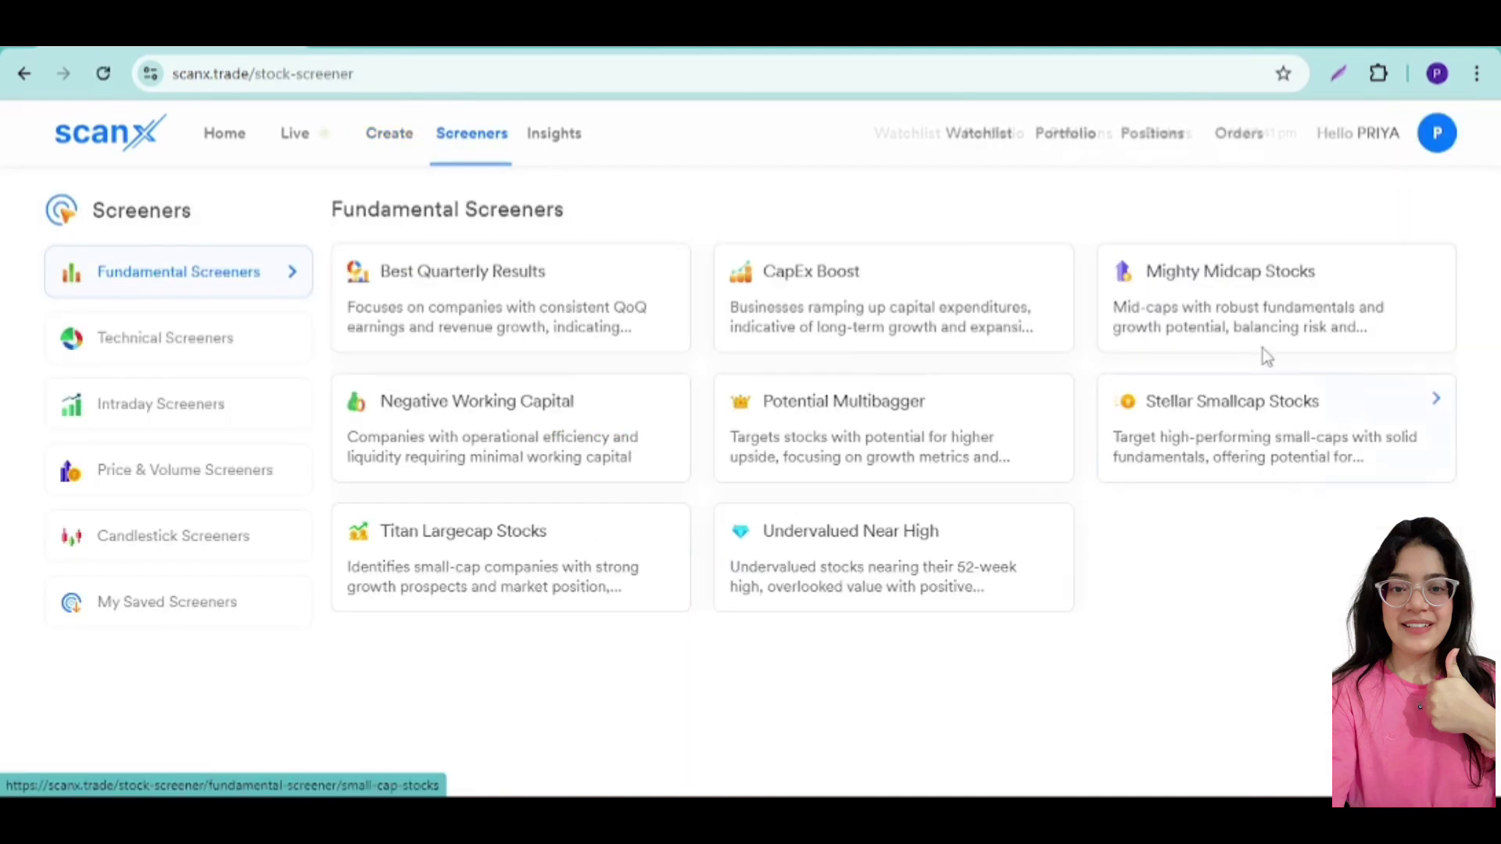
click(538, 334)
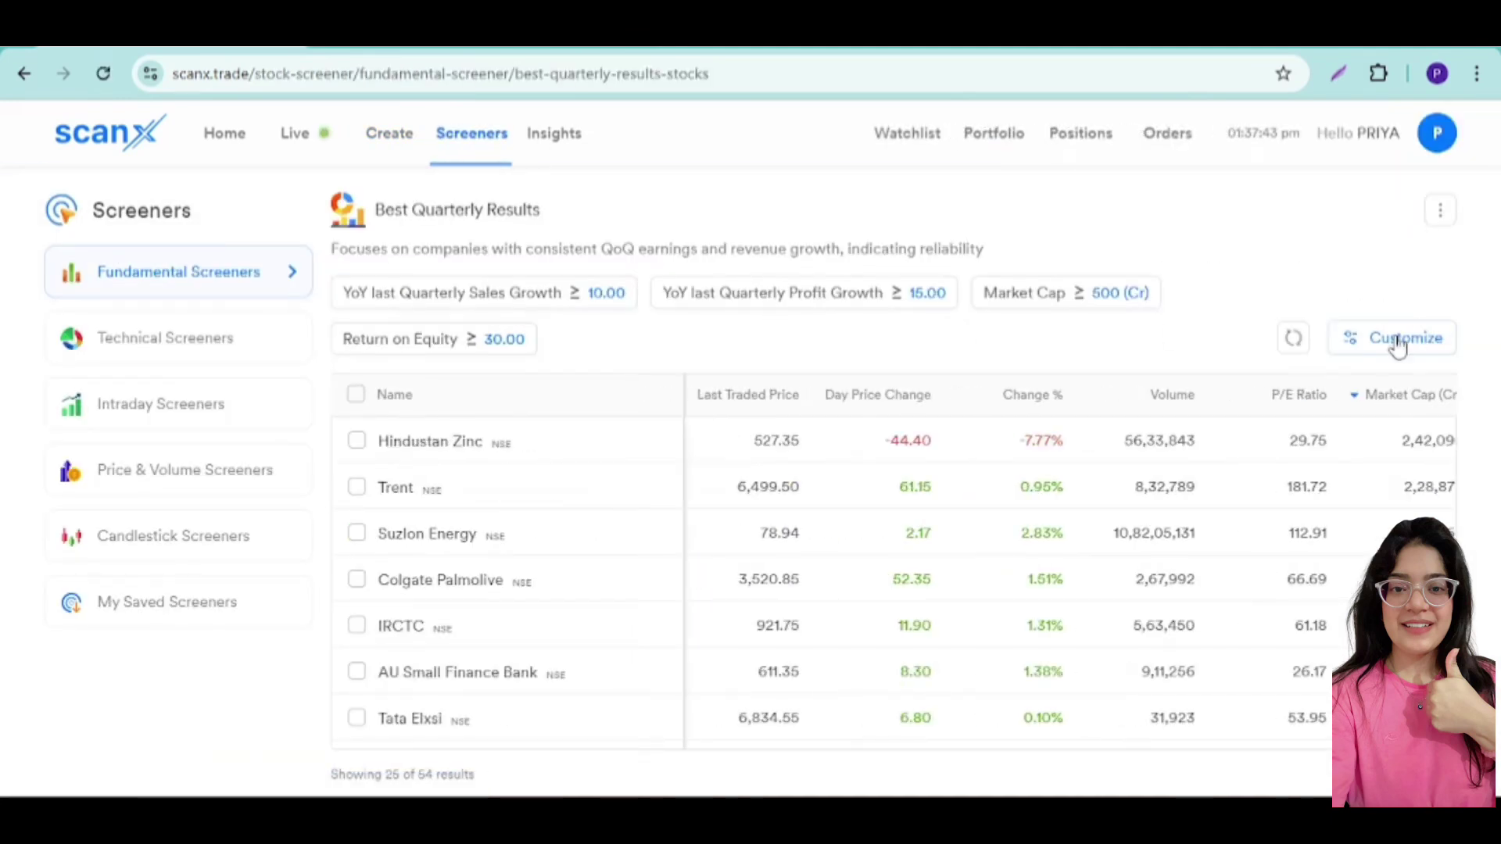
click(1391, 342)
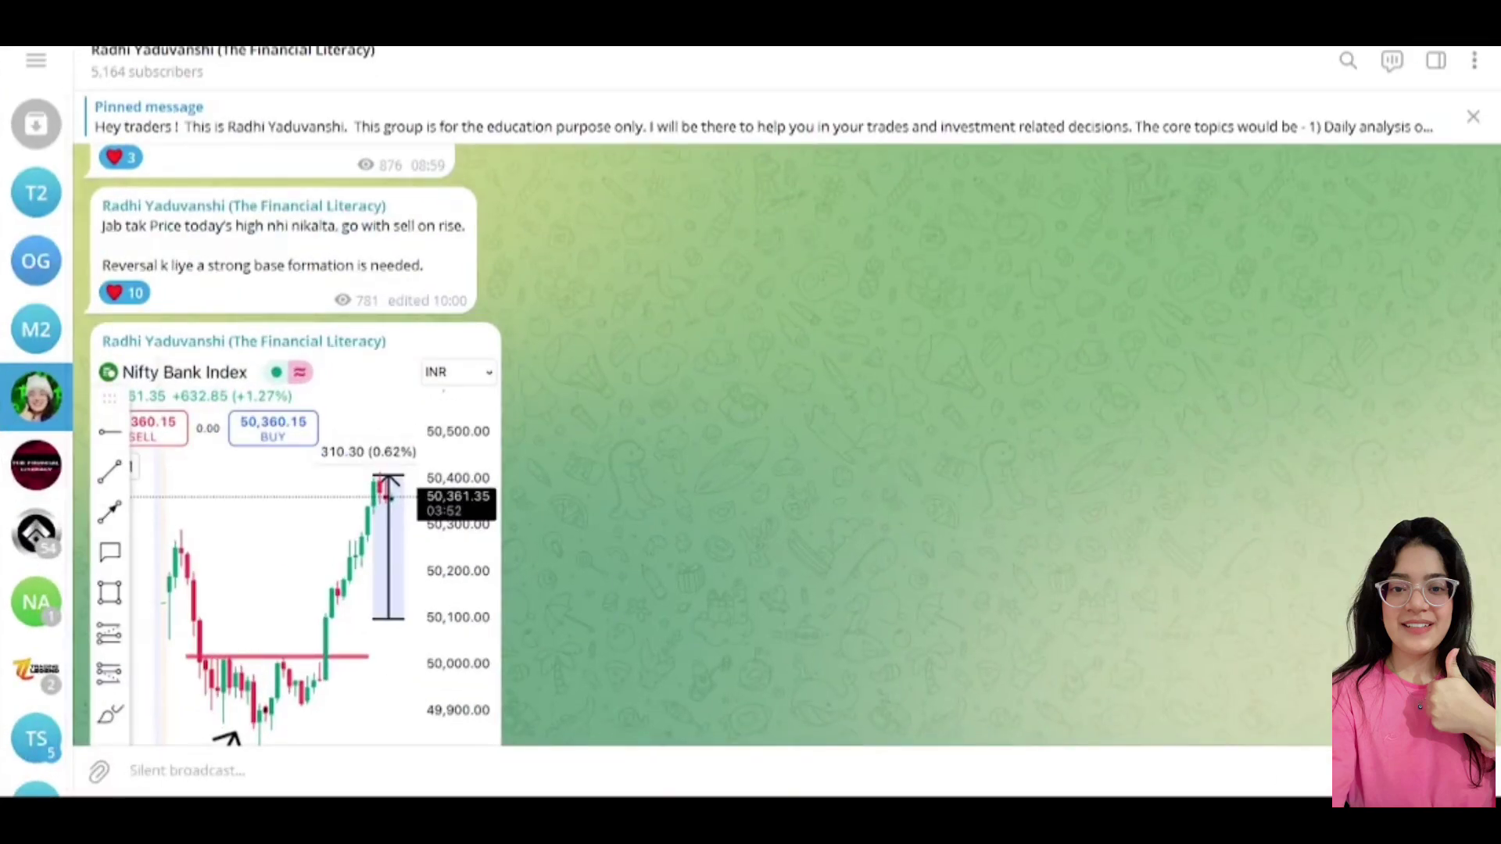
click(644, 762)
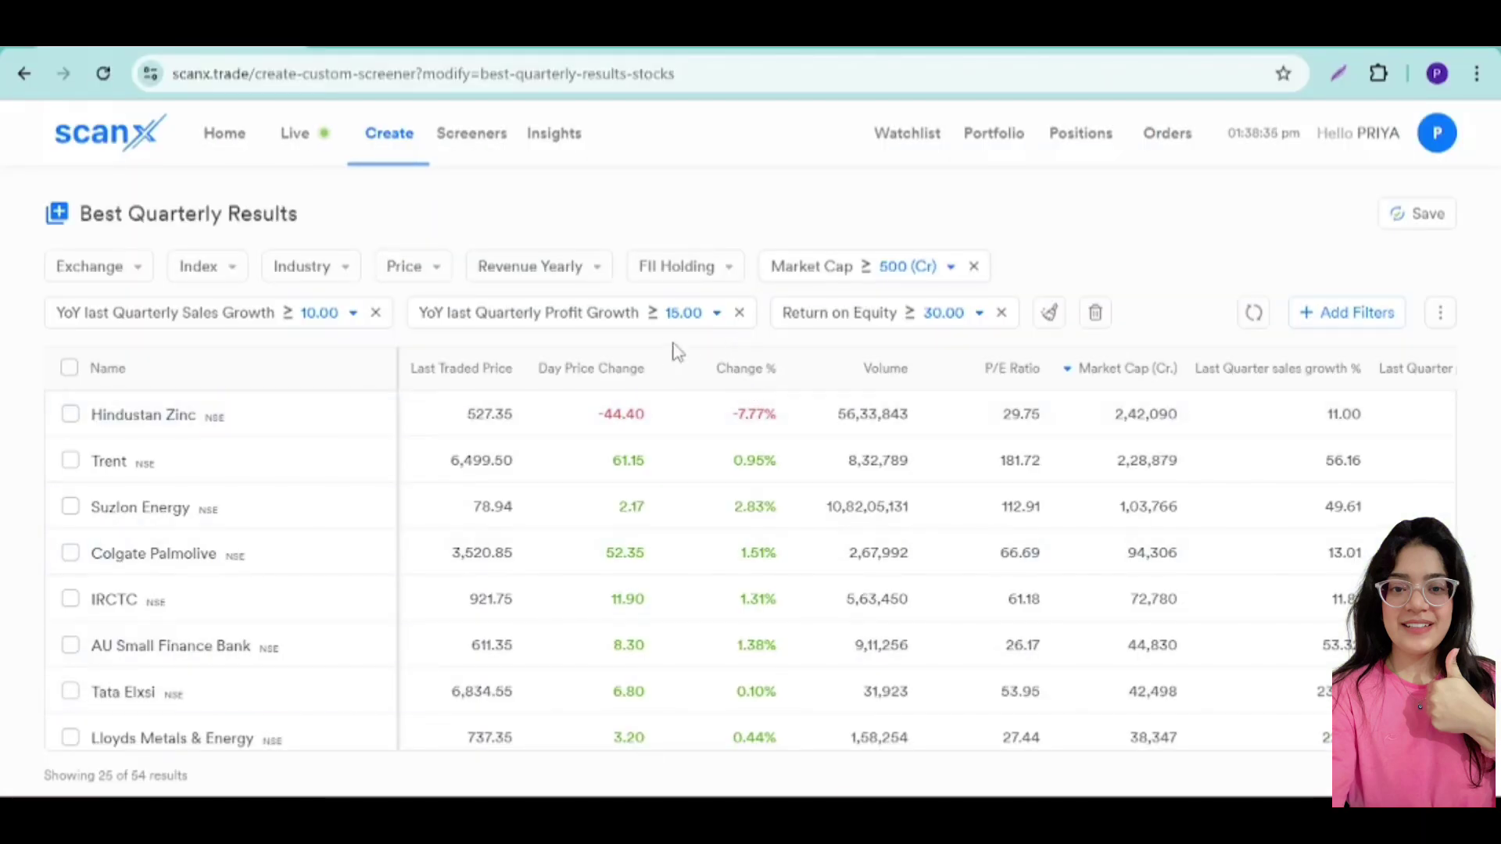